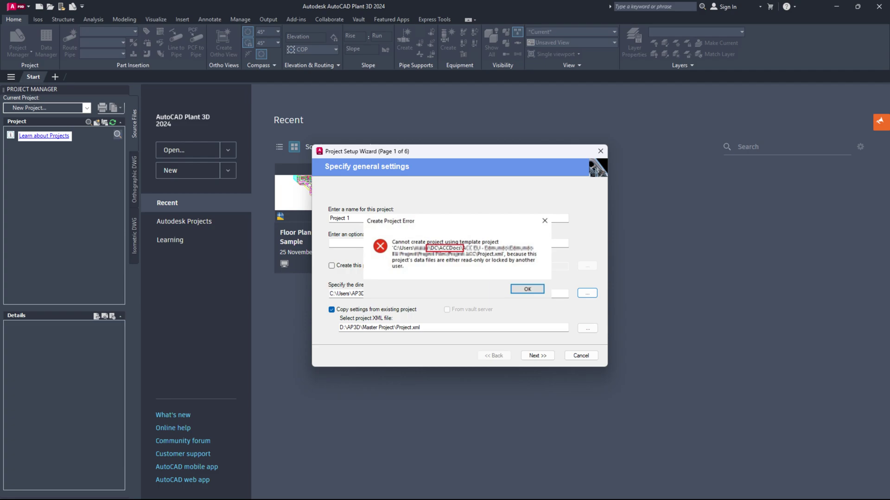
- Dismiss the Create Project error about read-only or locked template files
key(Return)
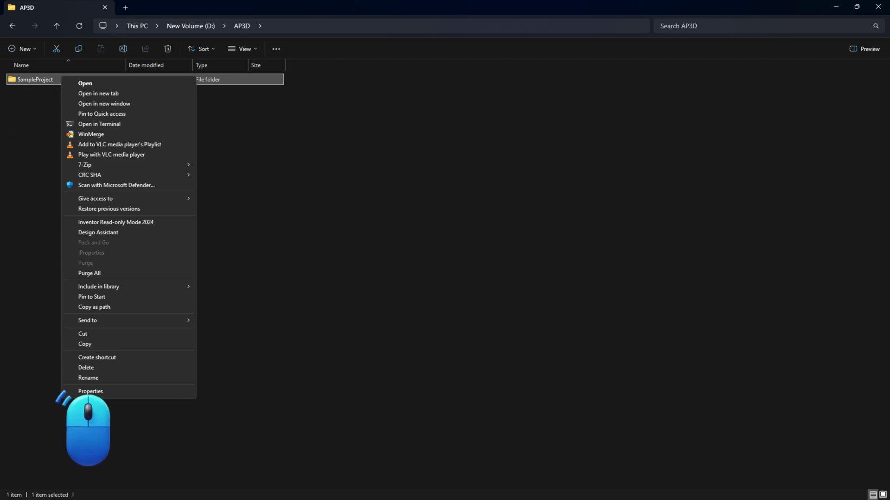
- Open the SampleProject folder's Properties to check its Read-only attribute
click(90, 391)
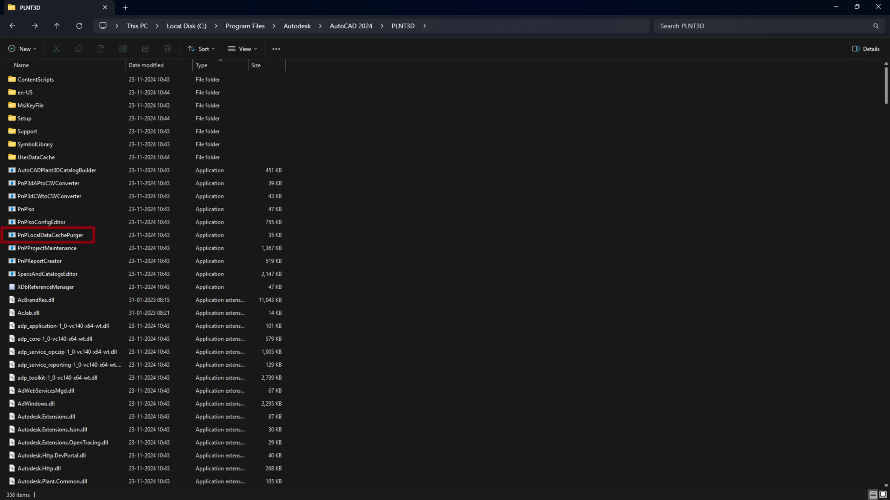
- Purge the local project cache with the PnPLocalDataCachePurger utility
double_click(50, 235)
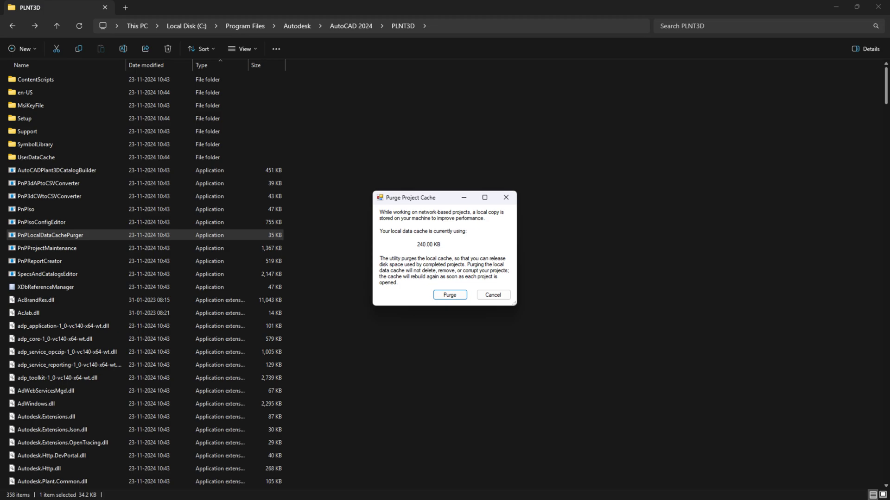
click(450, 294)
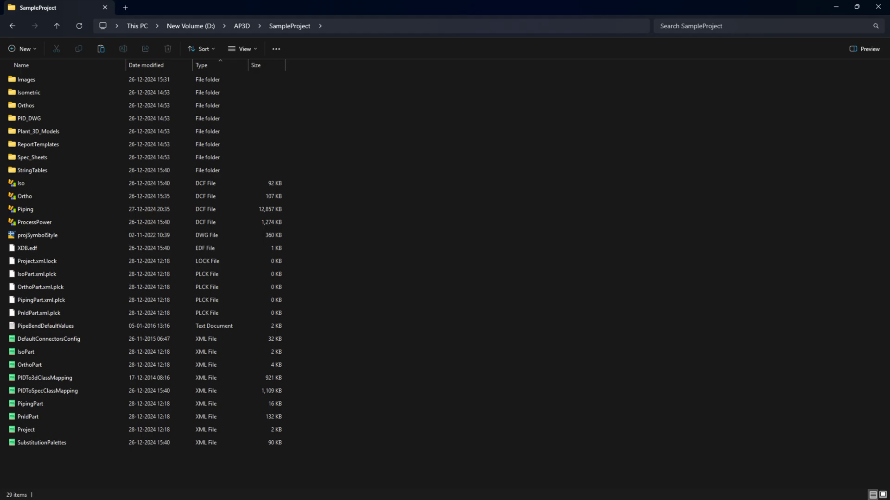
- Go up to D:\AP3D and bring up the SampleProject folder's context menu
key(alt+Up)
key(shift+F10)
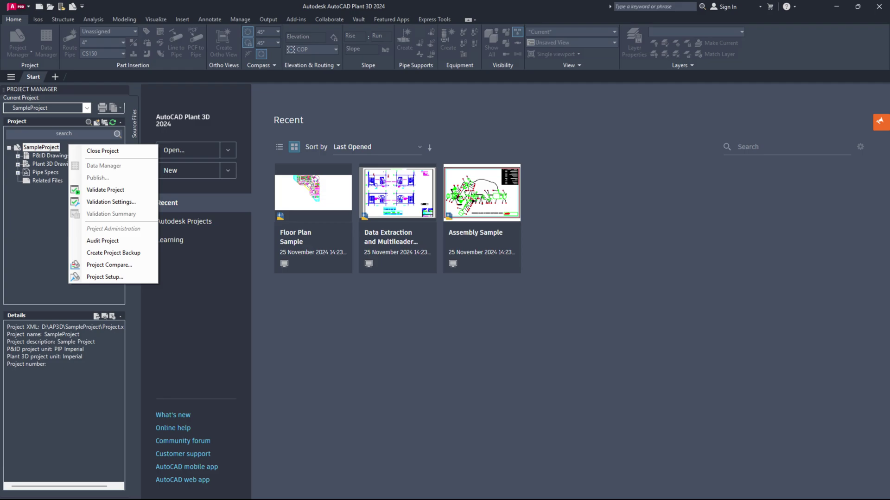
- Close SampleProject using Close Project from its context menu
click(103, 151)
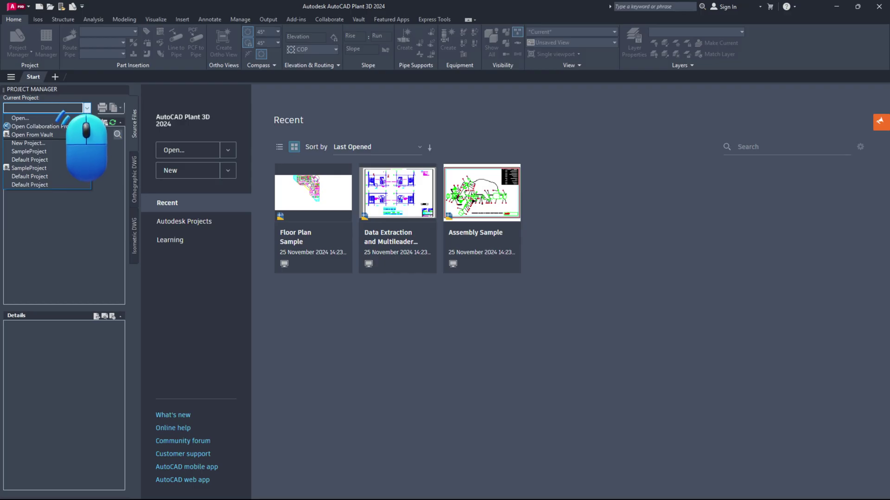
- Create a new project copying settings from CollaborationCache\SampleProject\Project.xml, then finish the wizard
click(28, 143)
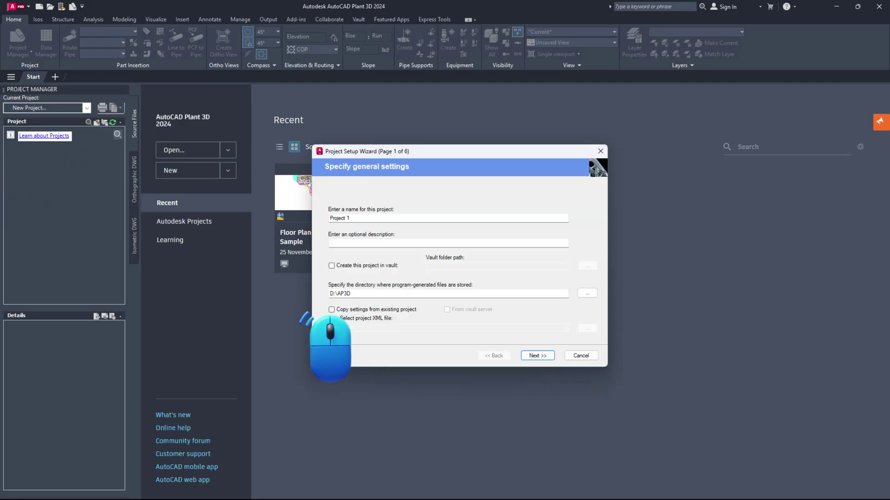
click(332, 309)
click(587, 328)
click(478, 124)
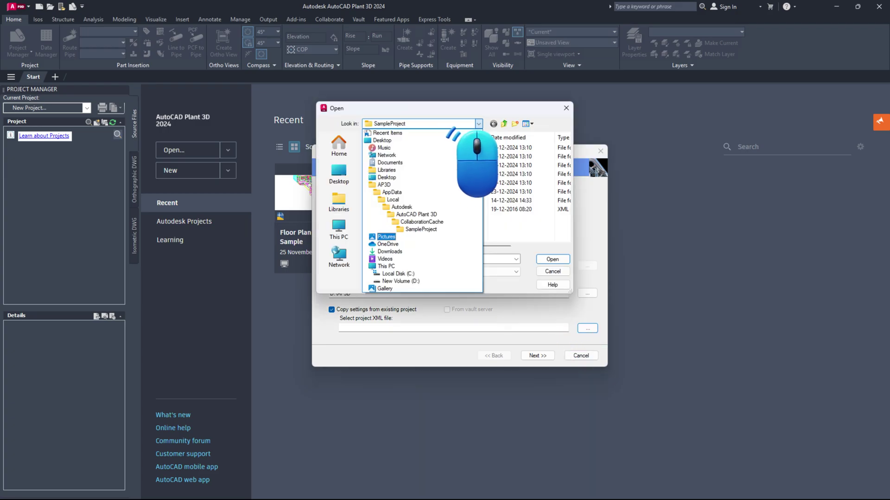
click(383, 209)
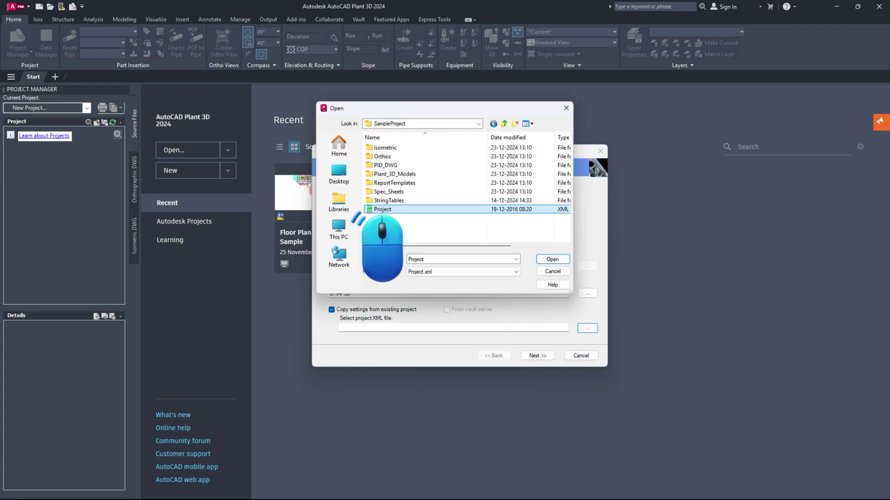
click(552, 259)
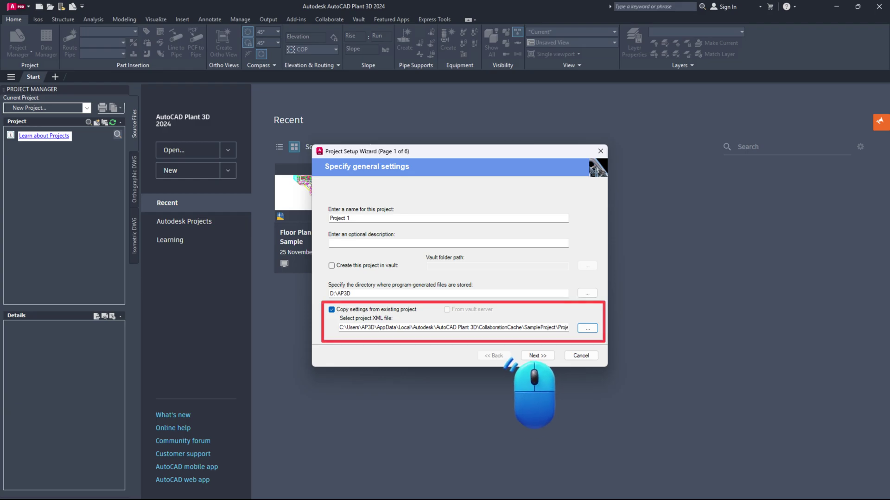
click(538, 356)
click(537, 355)
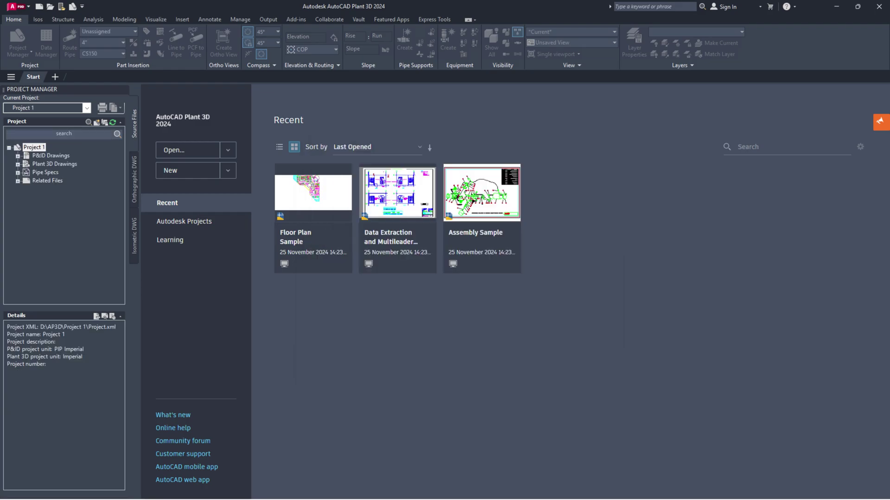